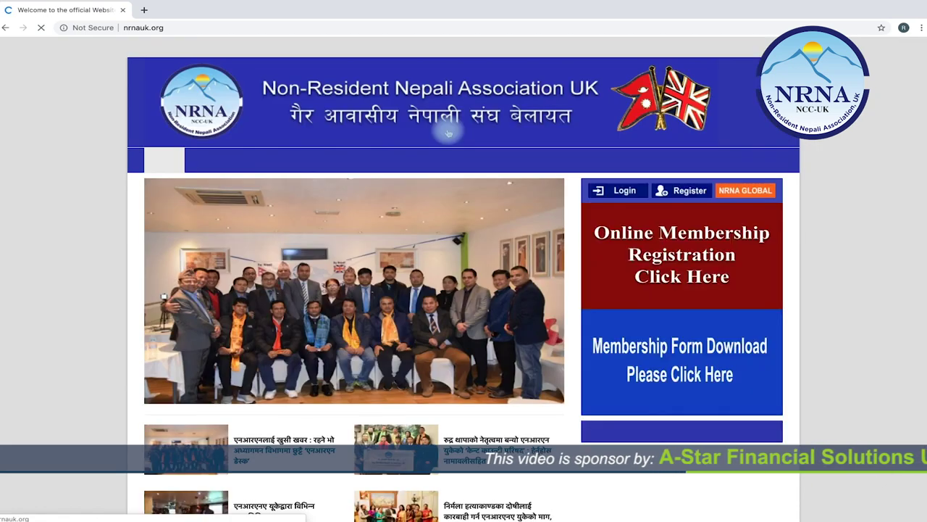
Open the online membership sign-up form and enter the applicant's first and last name
click(690, 261)
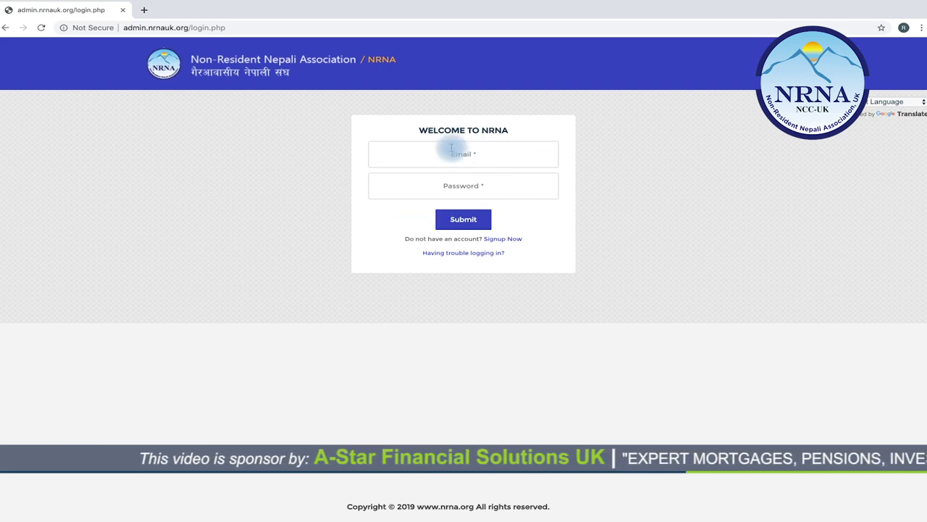
click(504, 241)
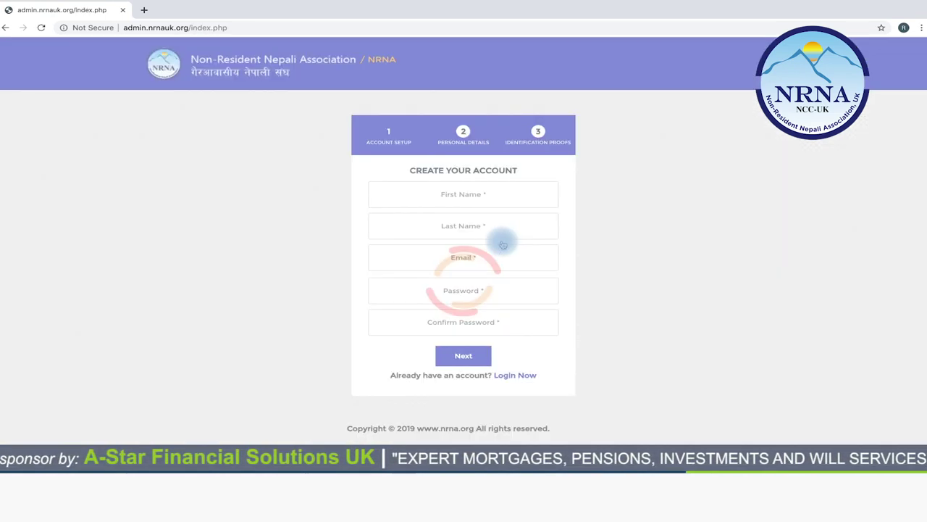
click(493, 196)
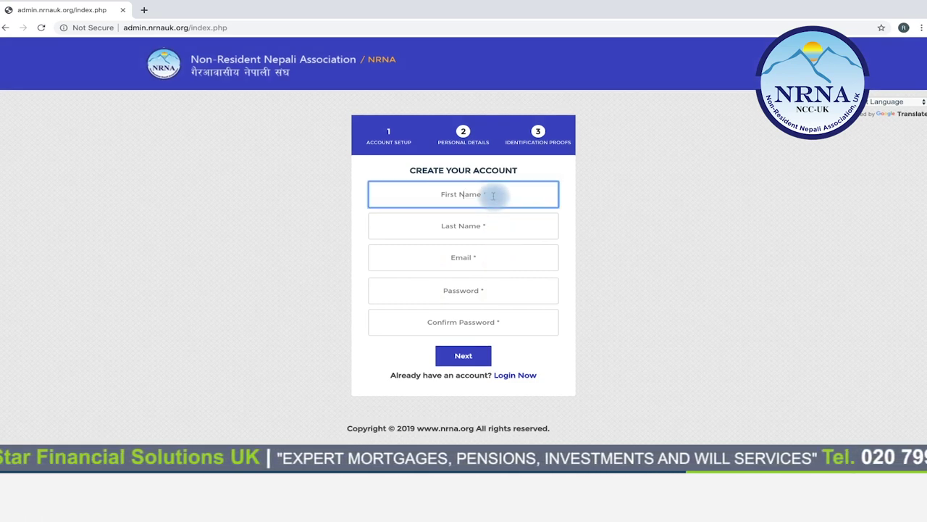
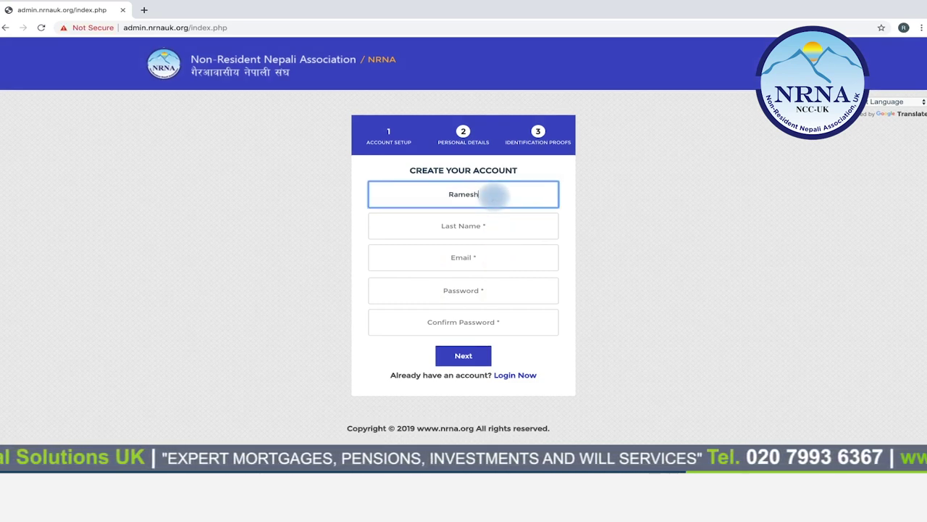
key(Tab)
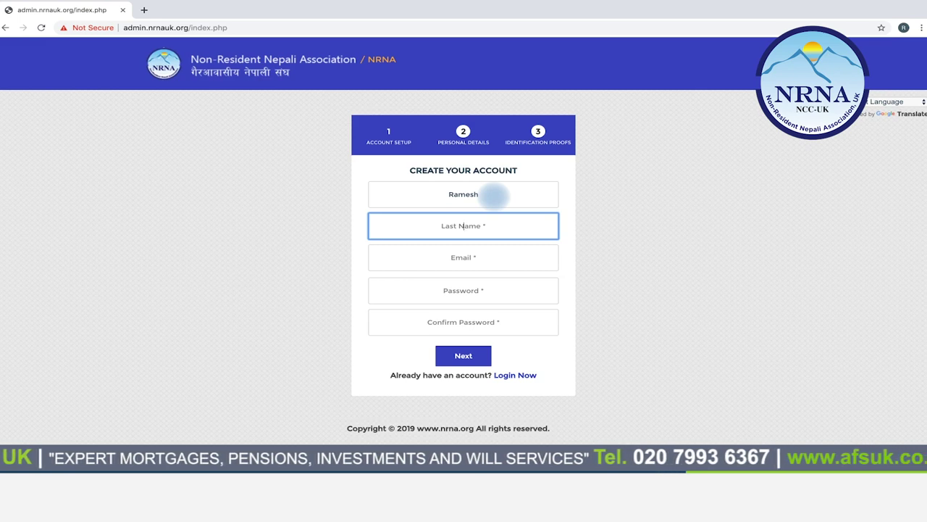
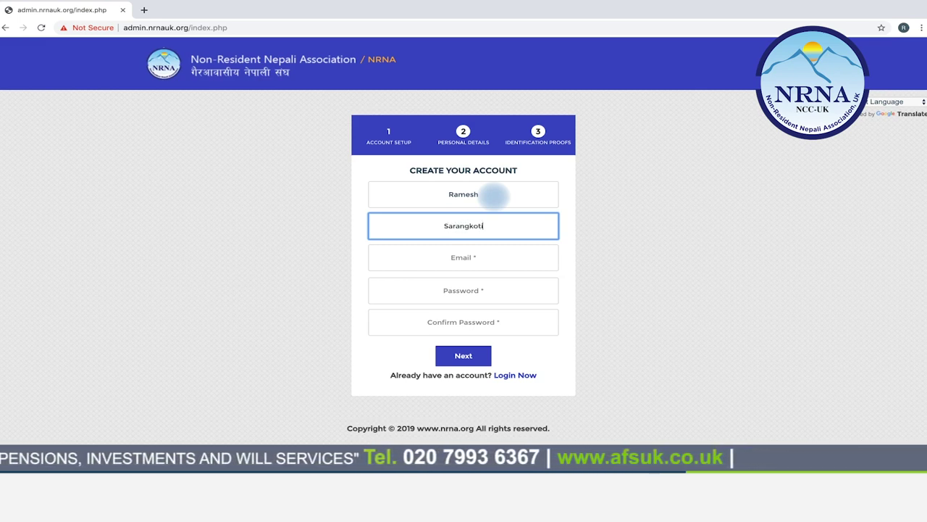
Enter the applicant's e-mail and a matching account password, then continue to Personal Details
click(469, 255)
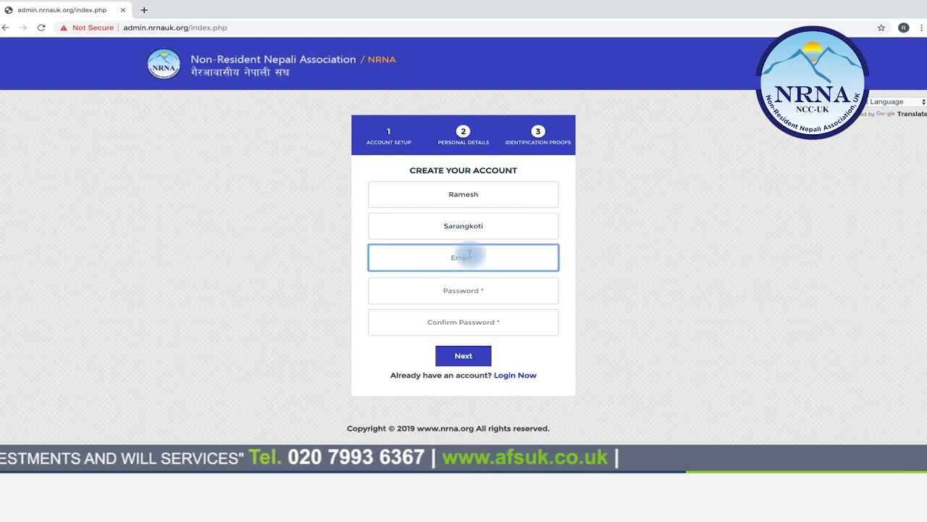
click(462, 292)
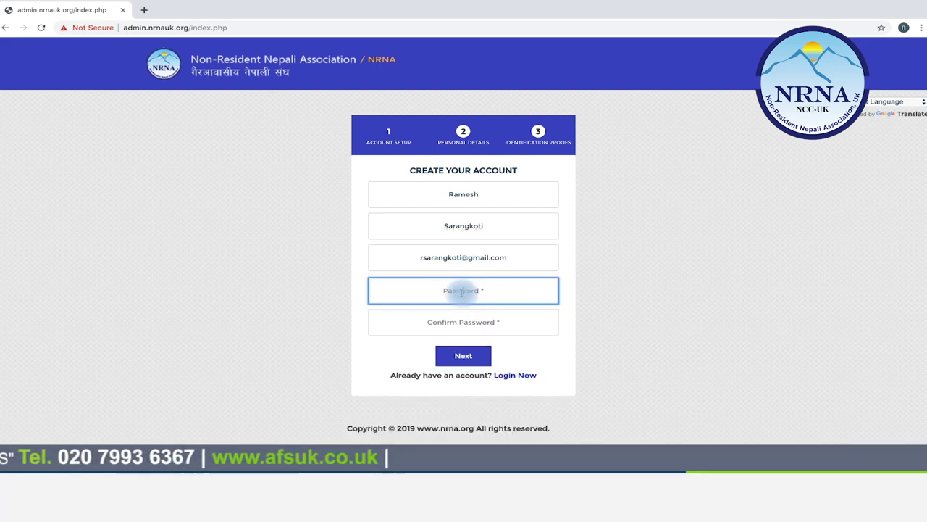
text(***)
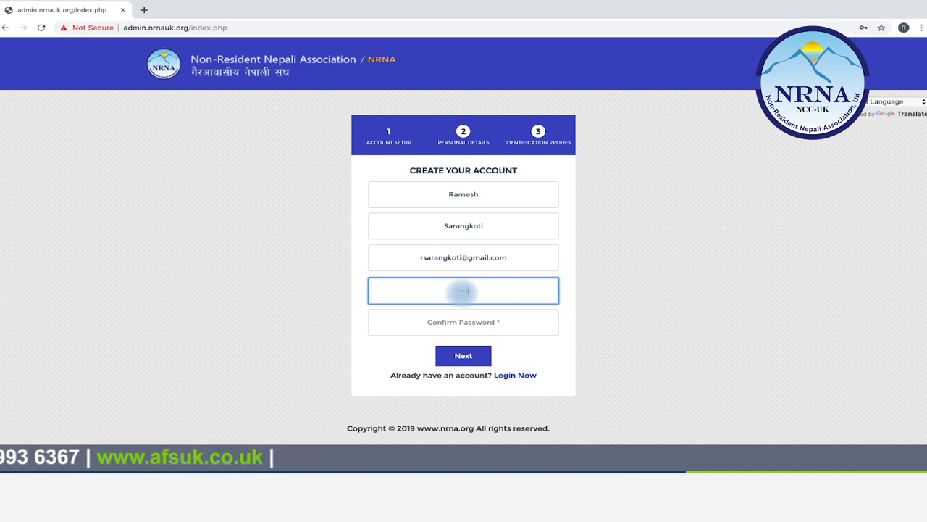
text(****)
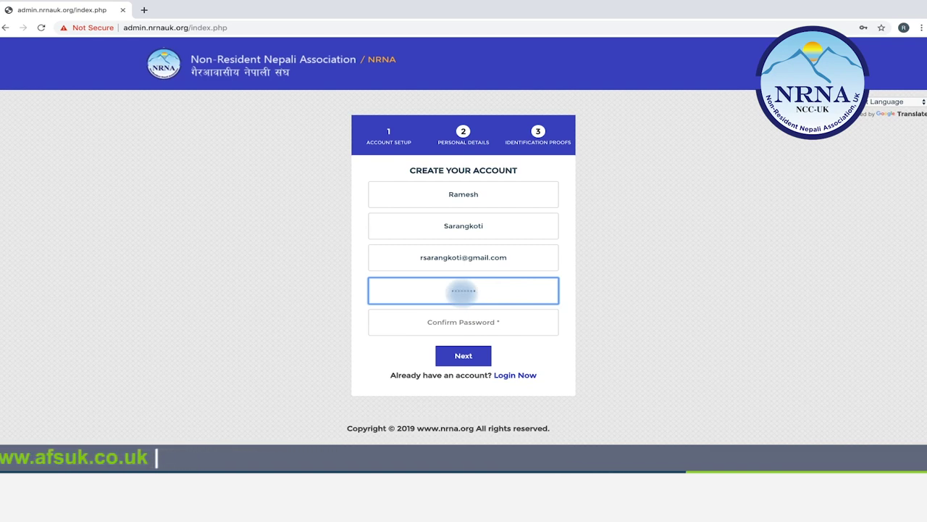
click(455, 328)
text(******)
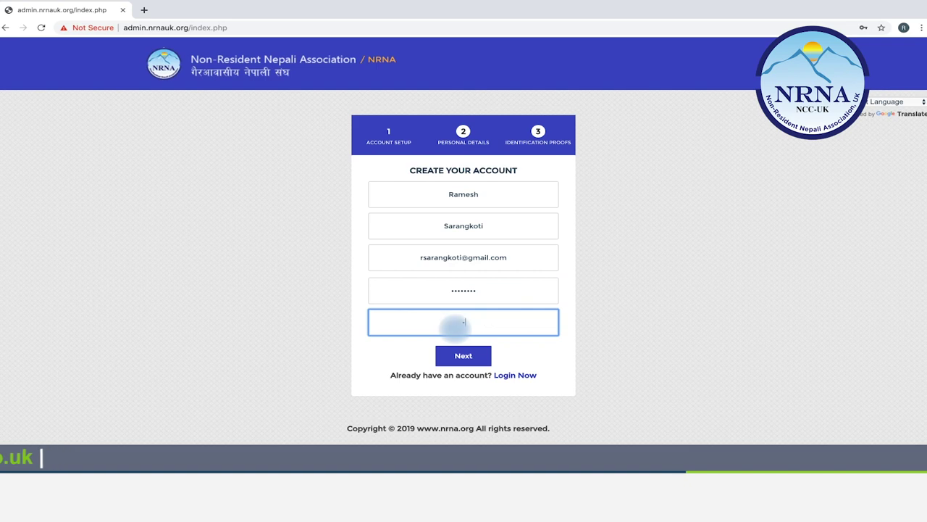
text(**)
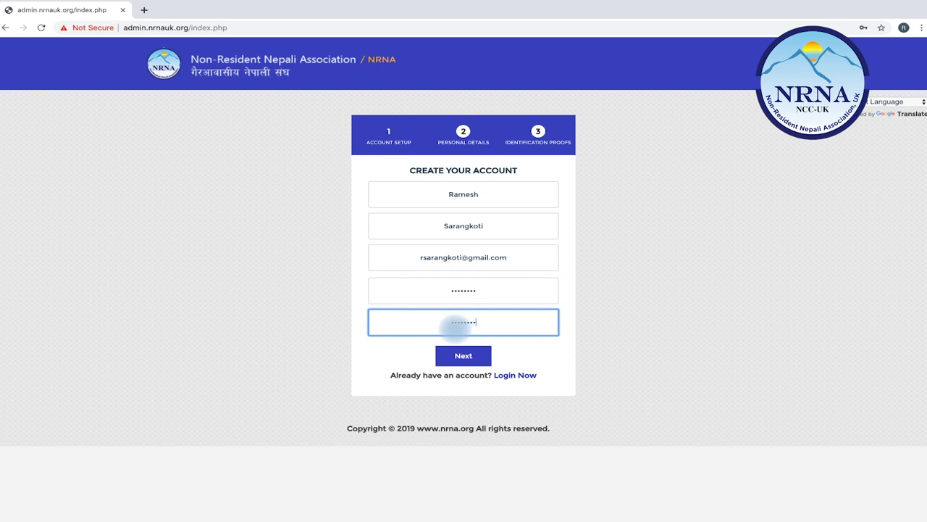
click(464, 356)
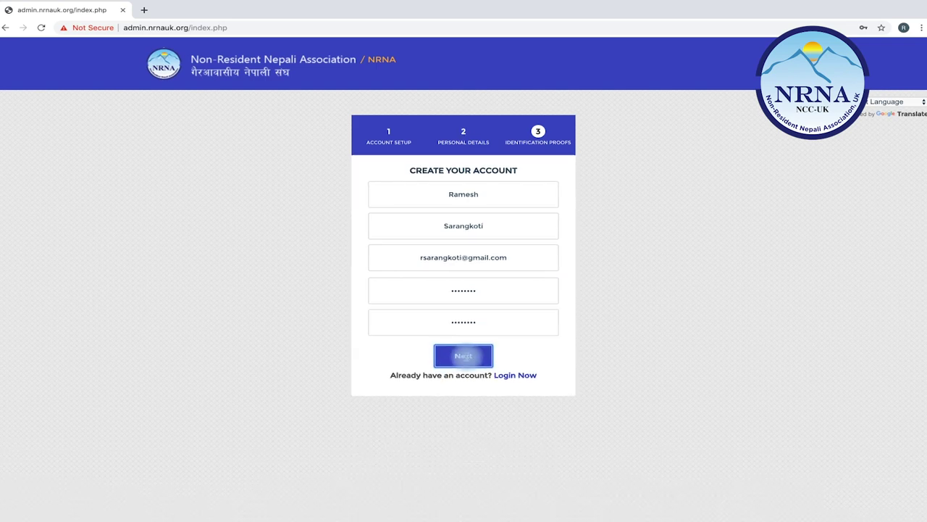
Enter the applicant's mobile number and verify it with the one-time code received by text
click(451, 248)
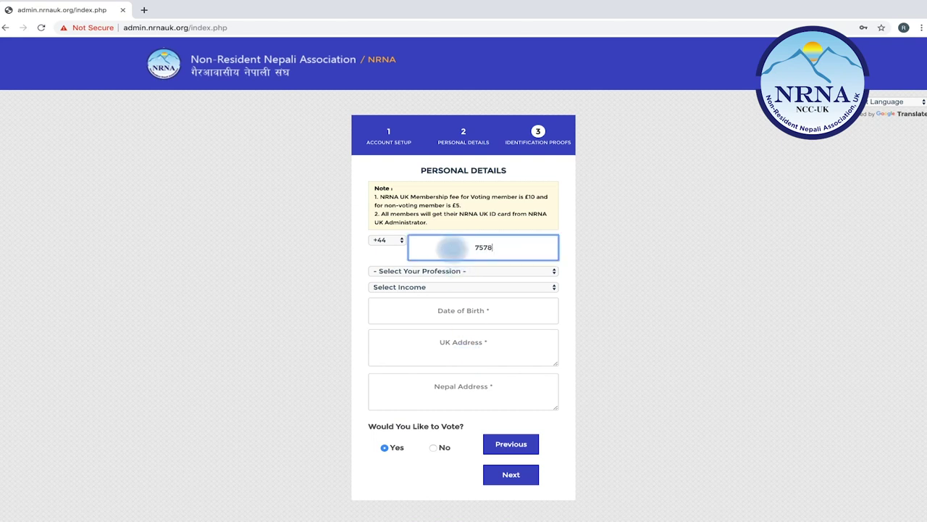
click(464, 270)
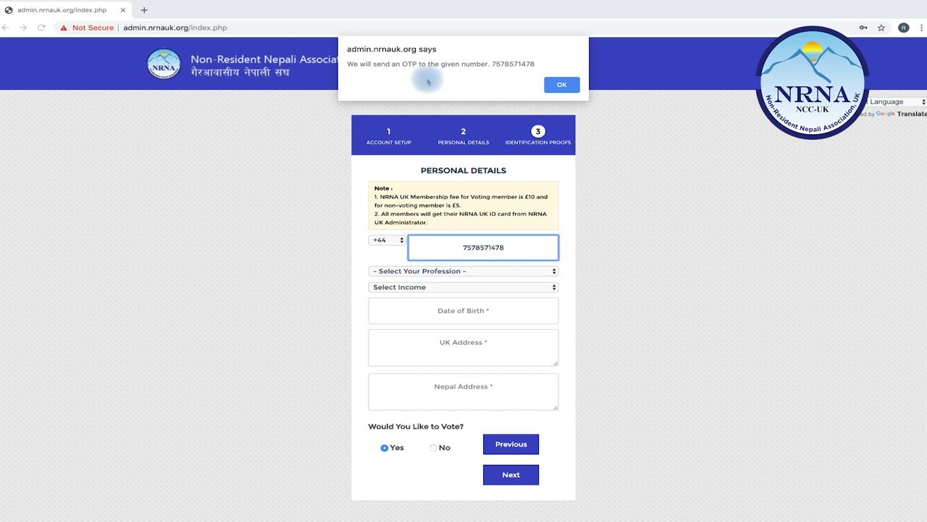
click(562, 84)
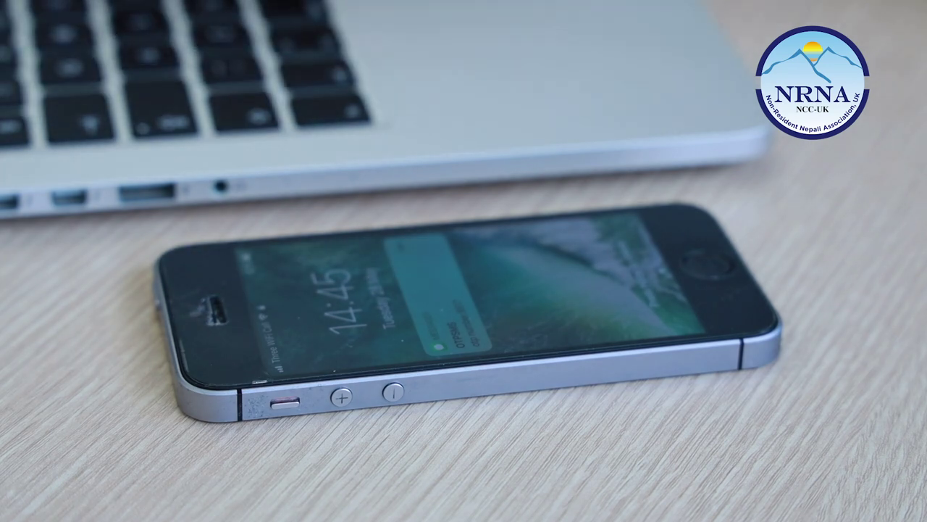
click(463, 118)
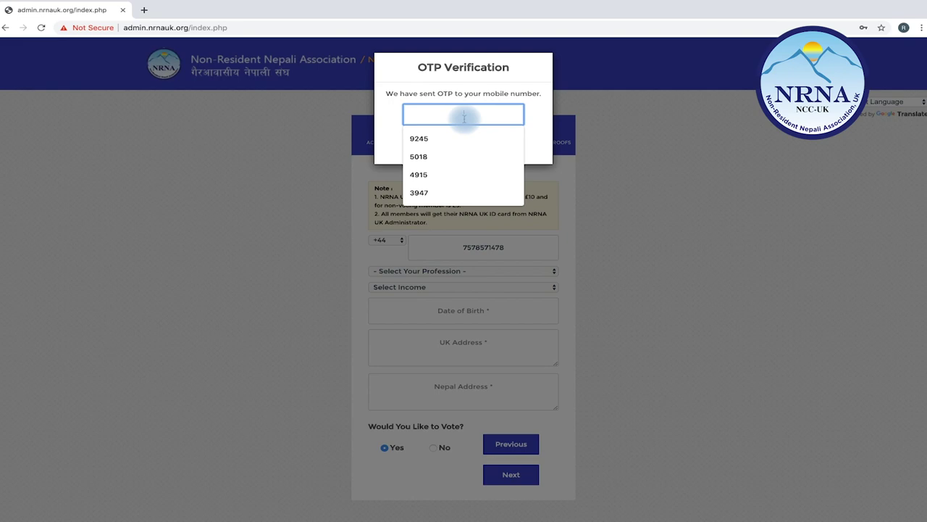
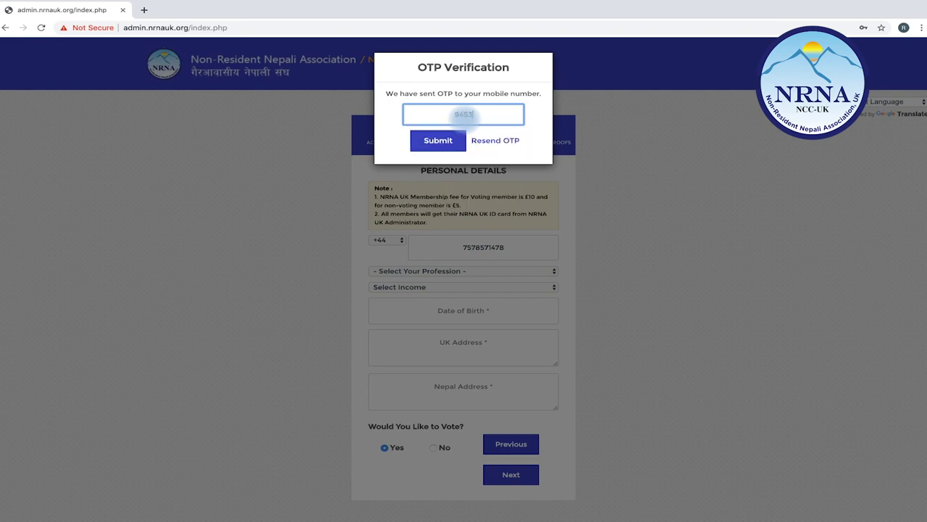
click(430, 144)
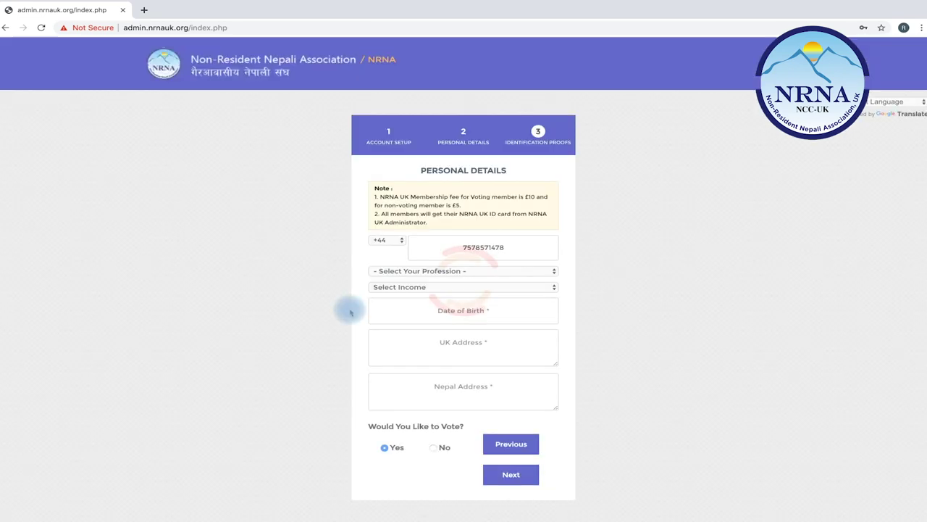
Set profession to Professional, income to Don't wish to specify, and date of birth to 01-01-1976
click(458, 271)
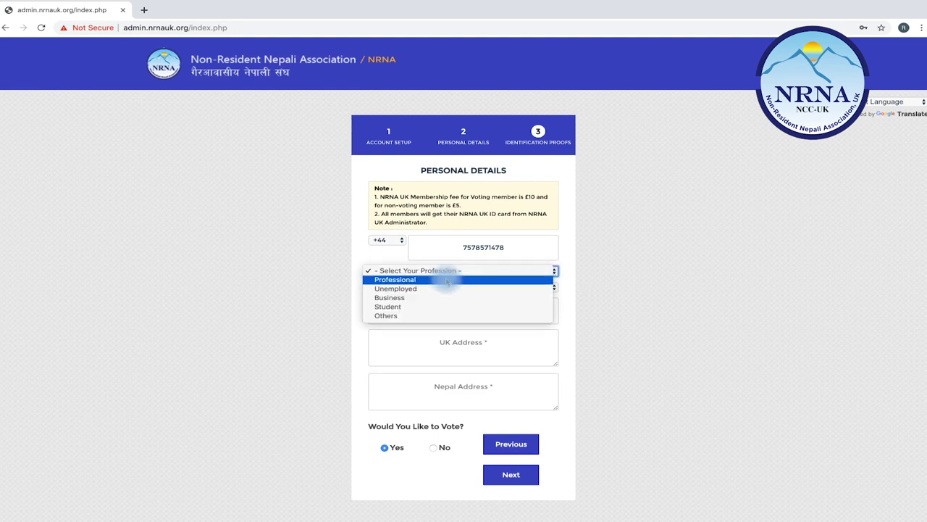
click(447, 282)
click(428, 292)
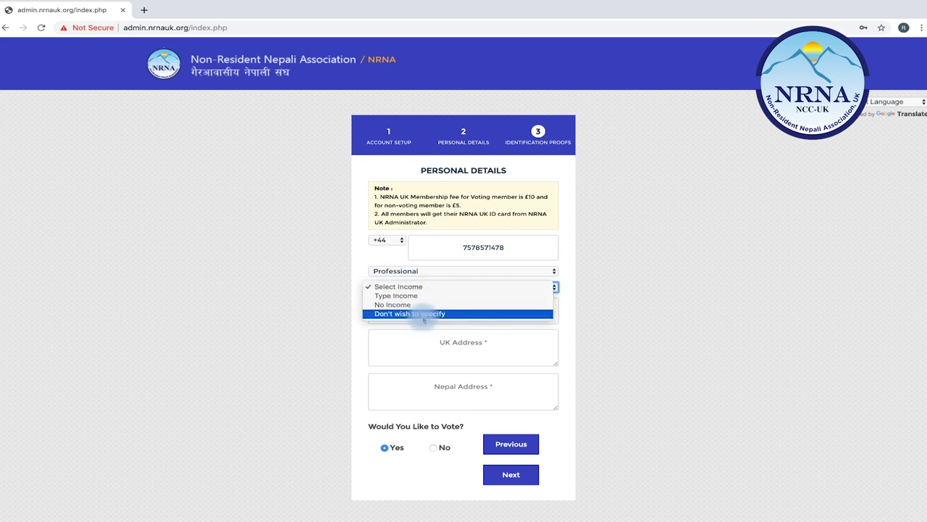
click(423, 316)
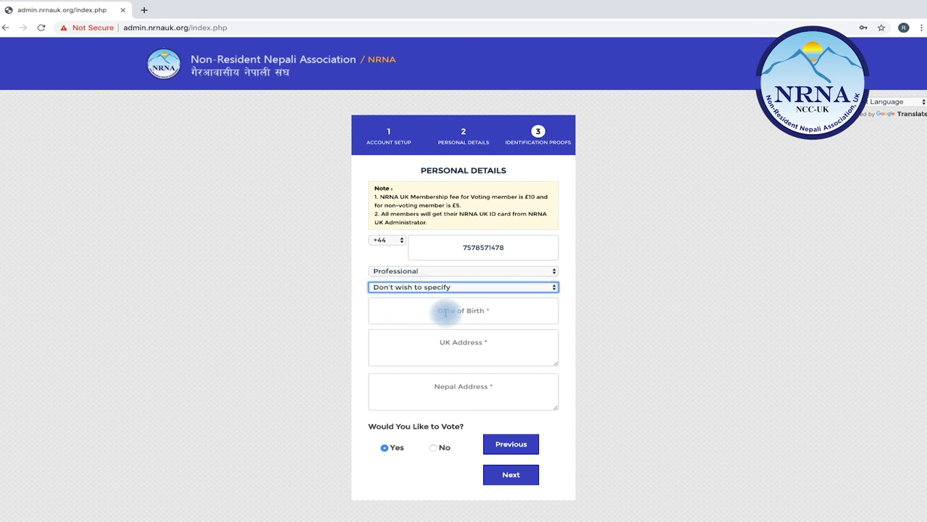
click(451, 312)
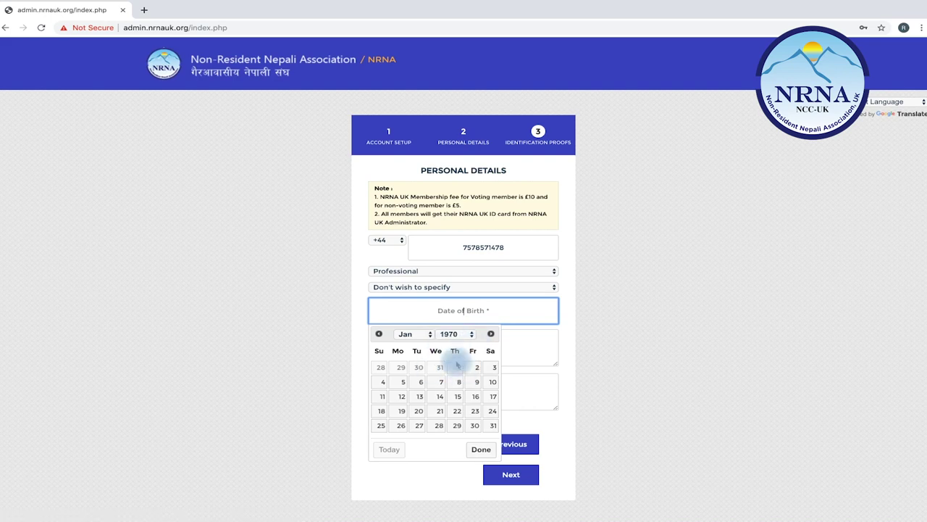
click(458, 368)
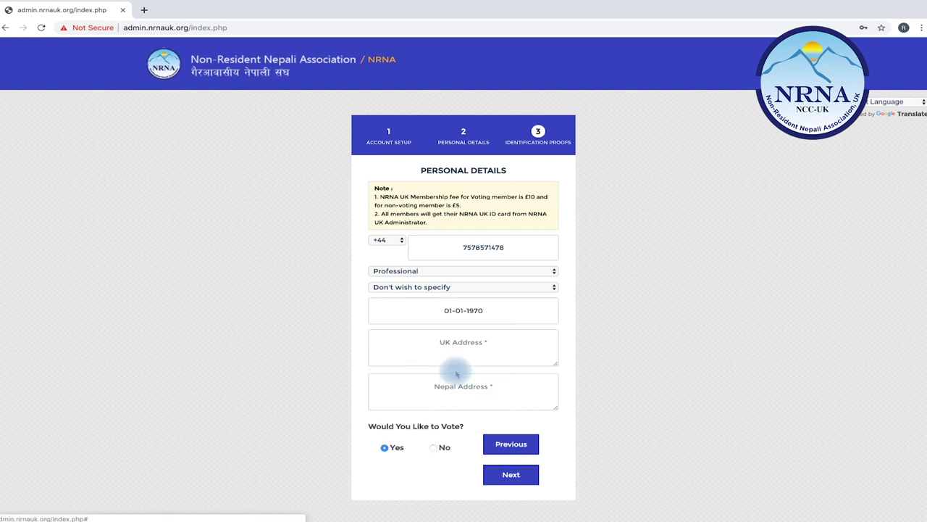
click(487, 311)
key(BackSpace)
text(6)
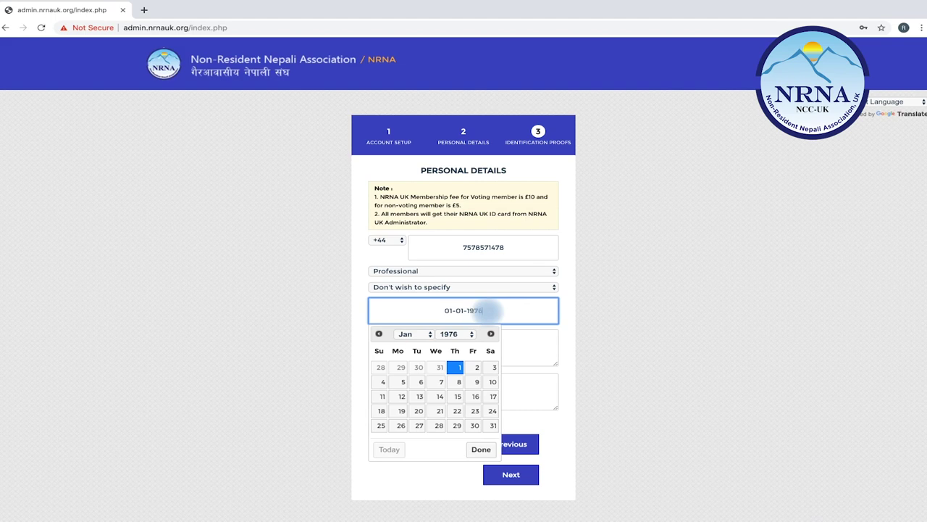
Fill in the applicant's UK and Nepal addresses and answer Yes to voting
click(536, 351)
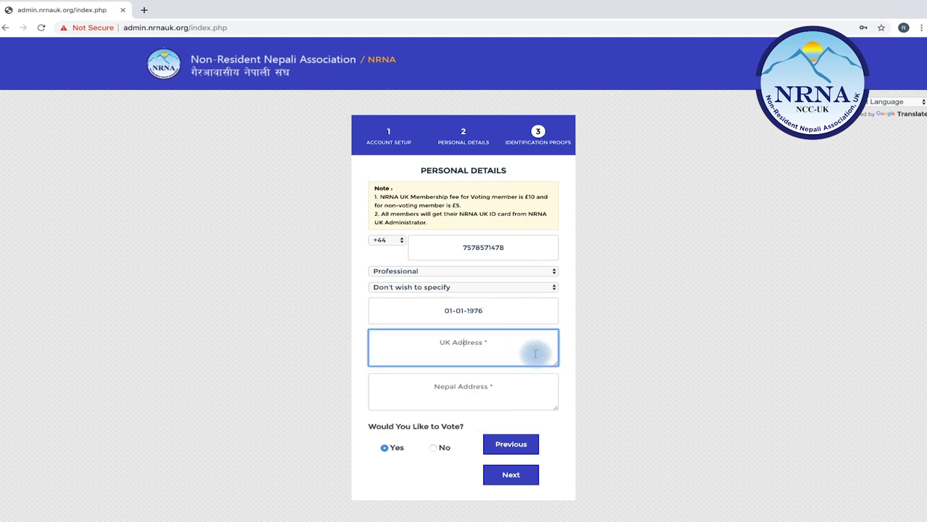
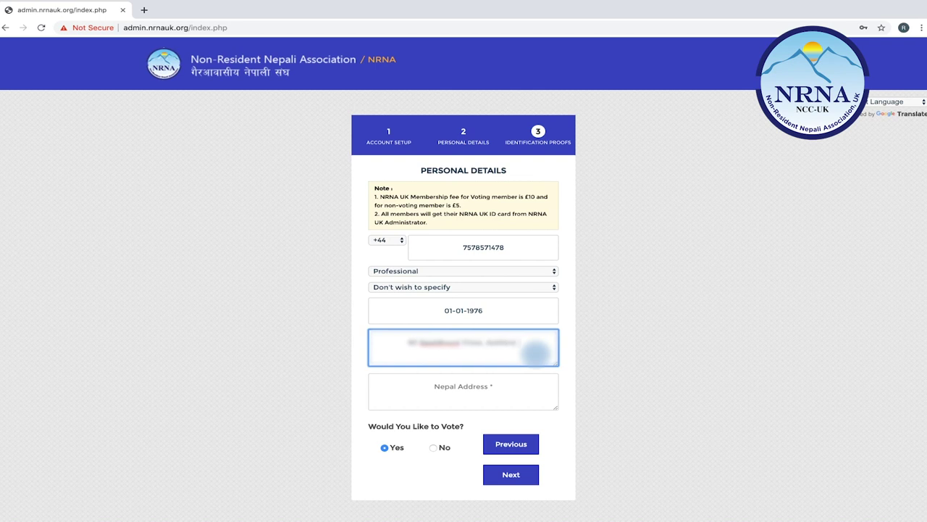
click(473, 395)
text(Kathmandu)
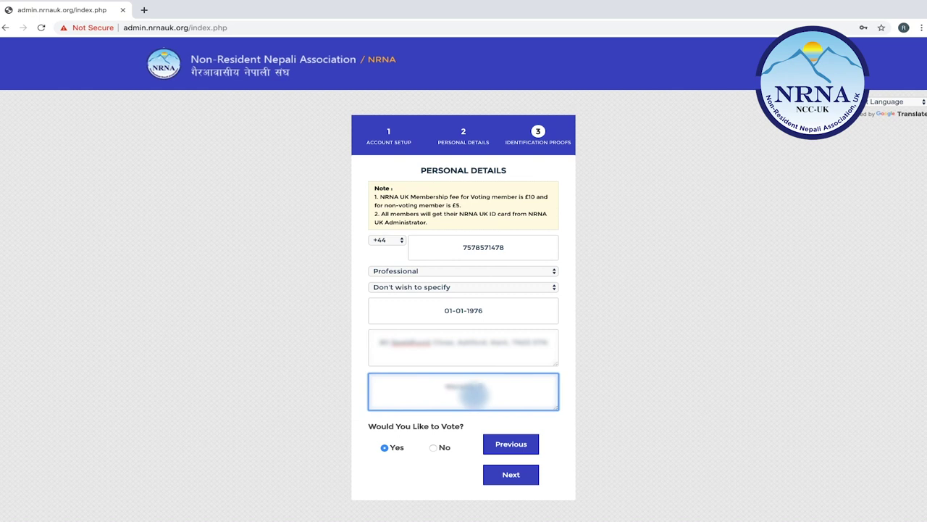
text(, KathmanduKathmandu)
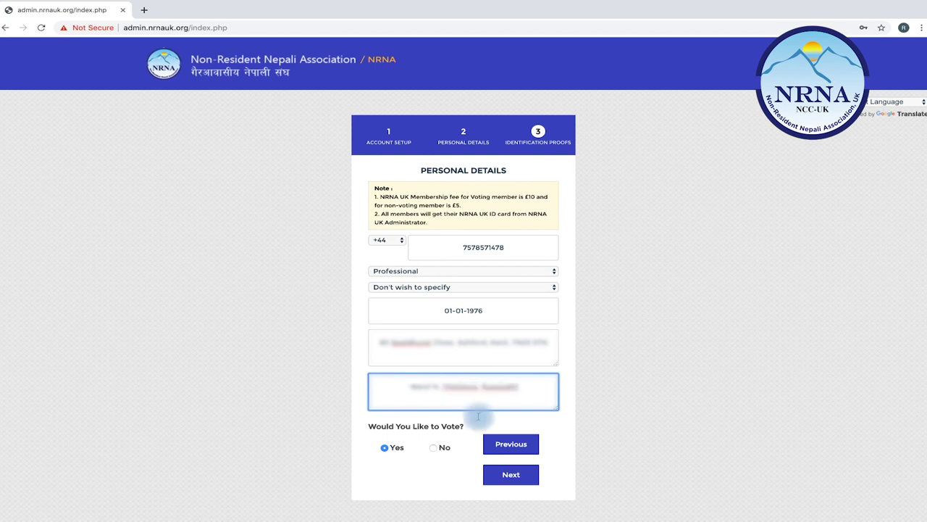
click(385, 445)
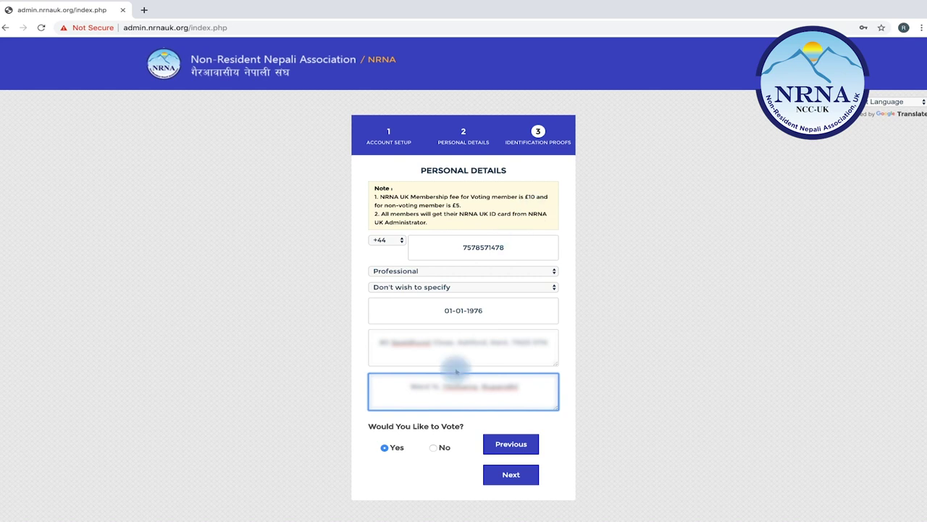
click(507, 476)
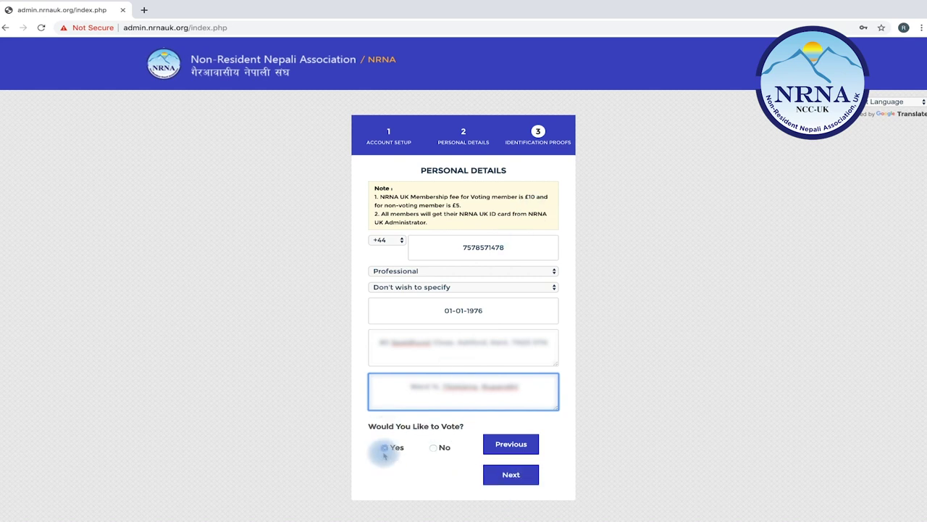
Go to the Identification Proofs step and enter the passport number
click(511, 476)
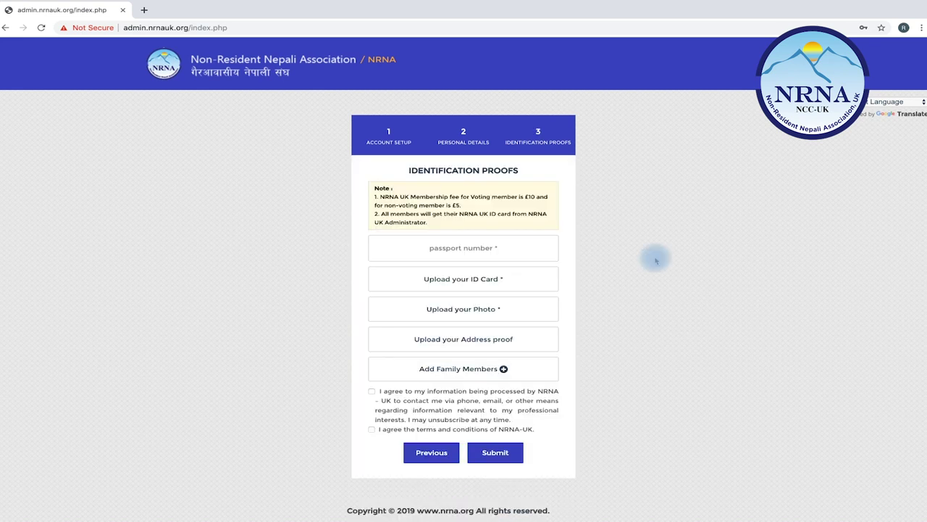
click(472, 249)
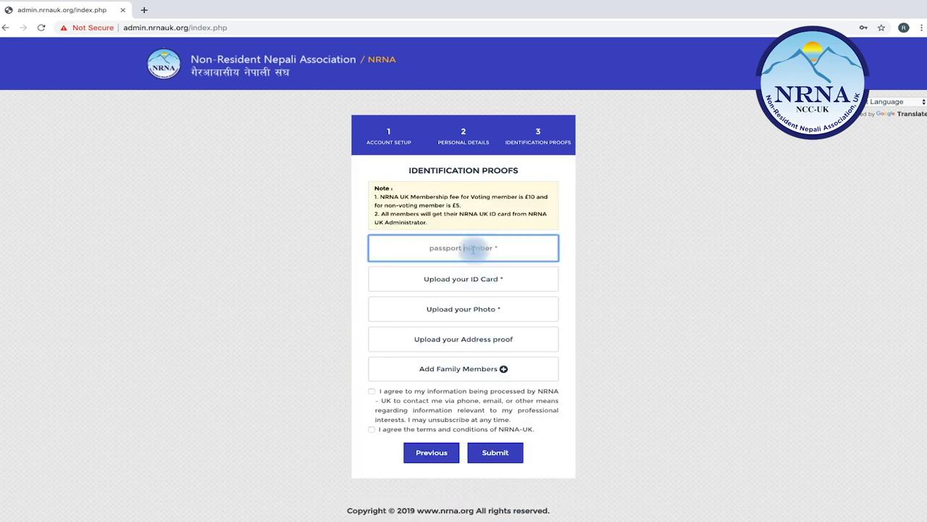
text(88888888888)
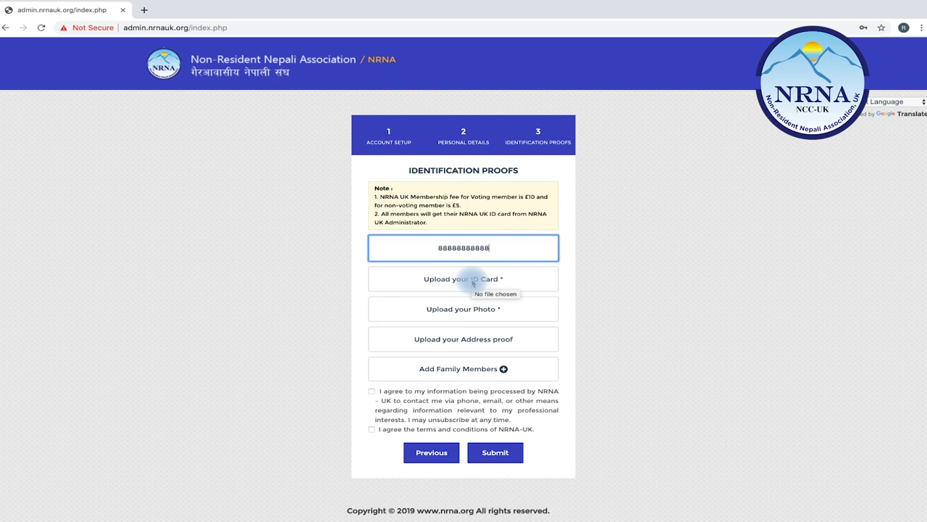
Upload the passport PDF as ID card, the applicant's photo, and the utility bill as address proof
click(433, 287)
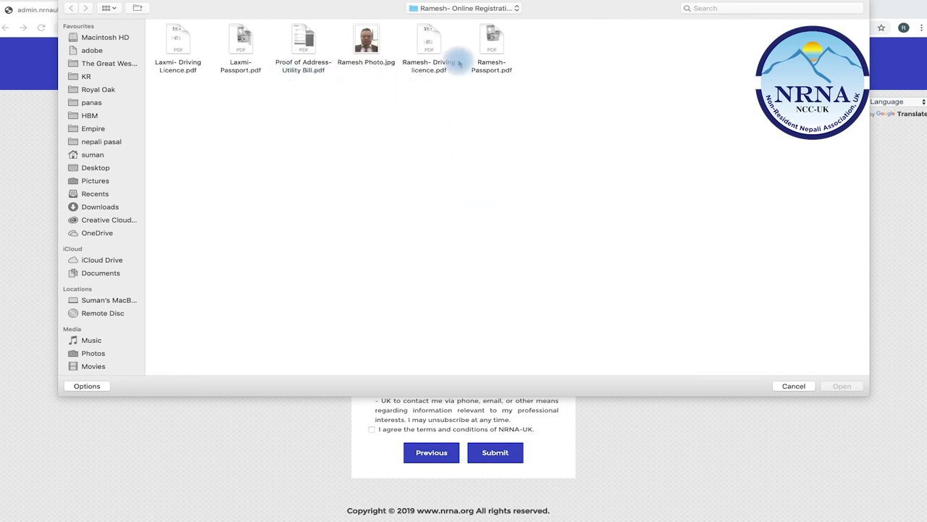
double_click(490, 53)
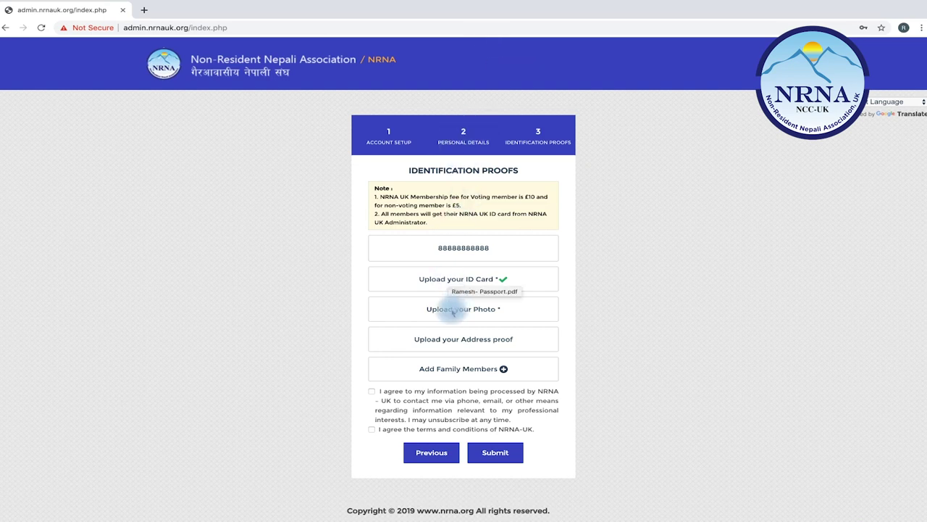
click(452, 312)
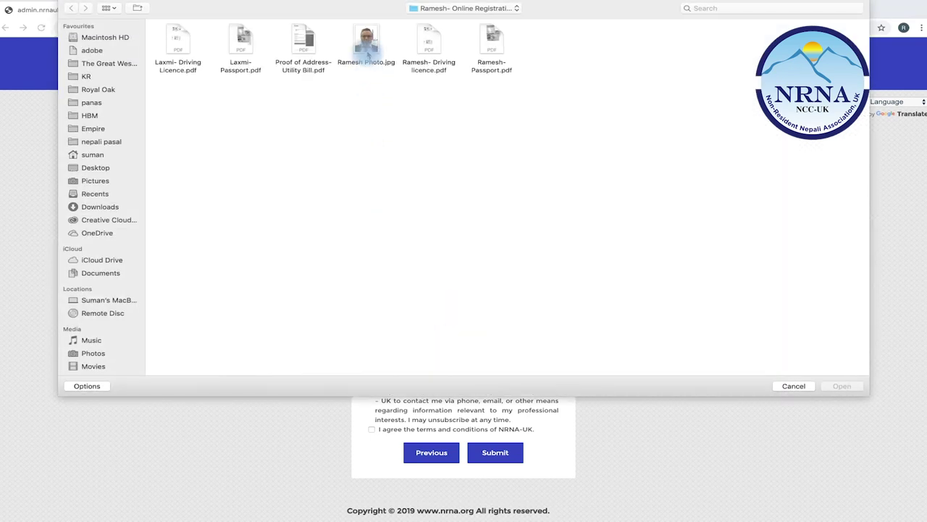
double_click(367, 55)
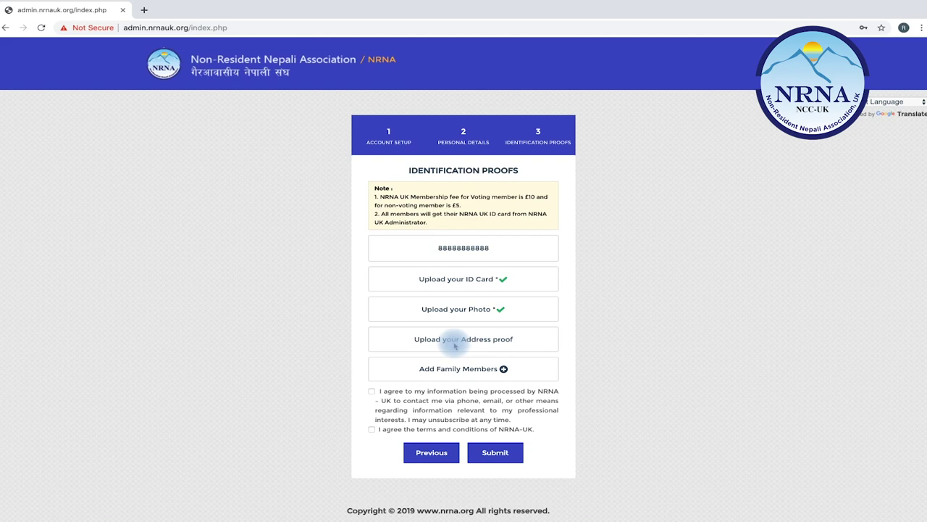
click(454, 345)
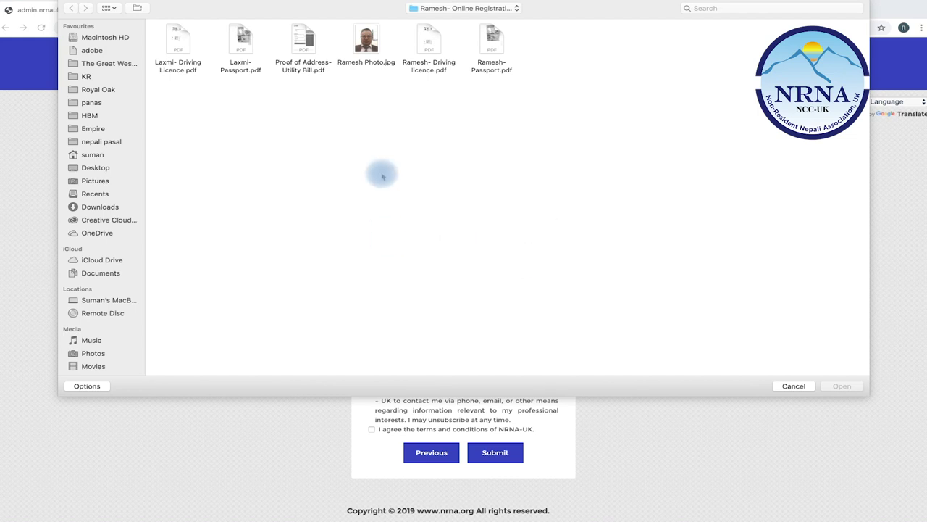
double_click(304, 63)
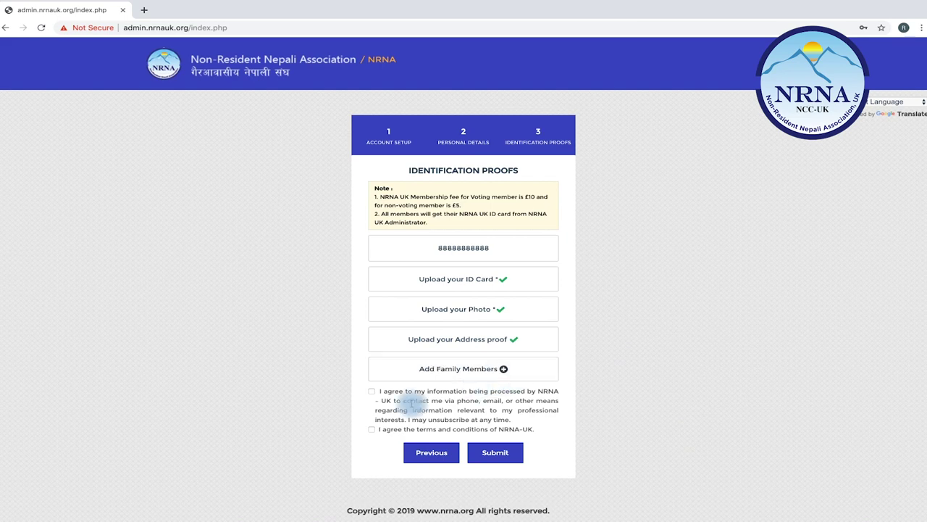
Agree to NRNA-UK information processing and terms and conditions, then submit the membership form
click(371, 391)
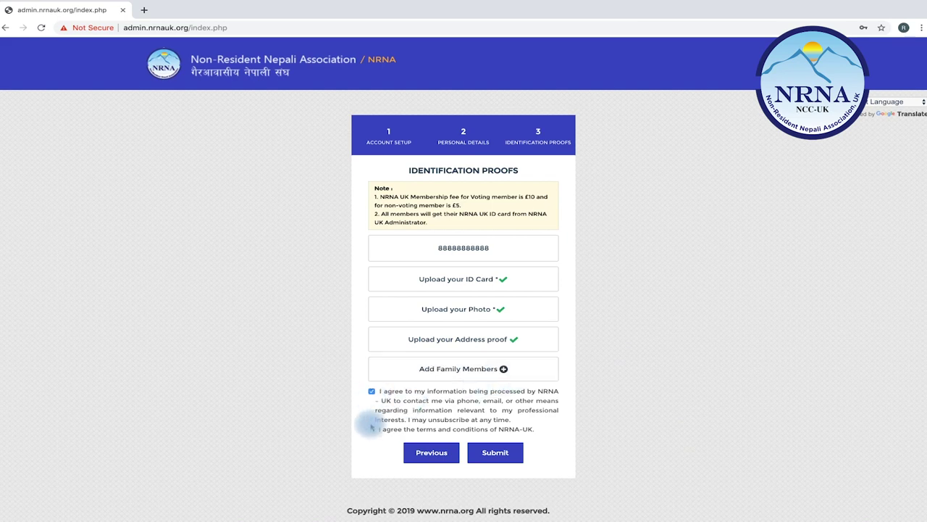
click(372, 428)
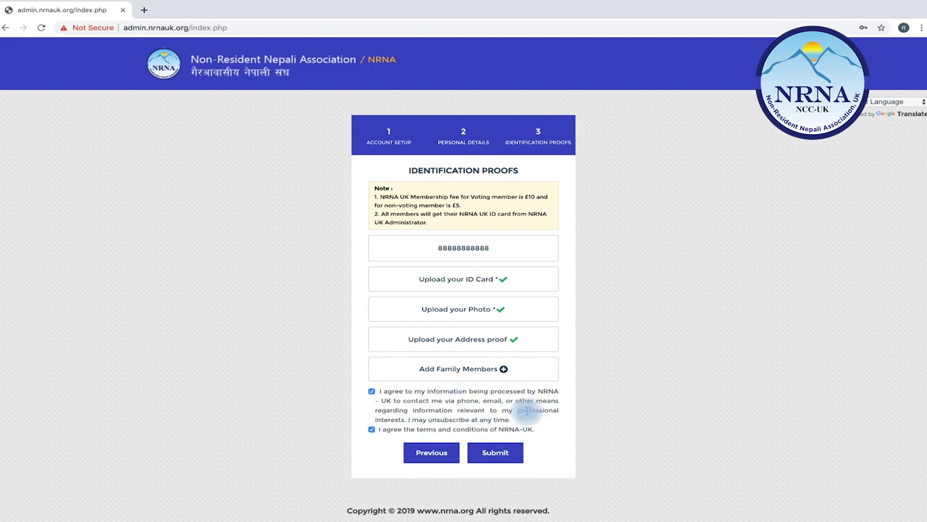
click(507, 461)
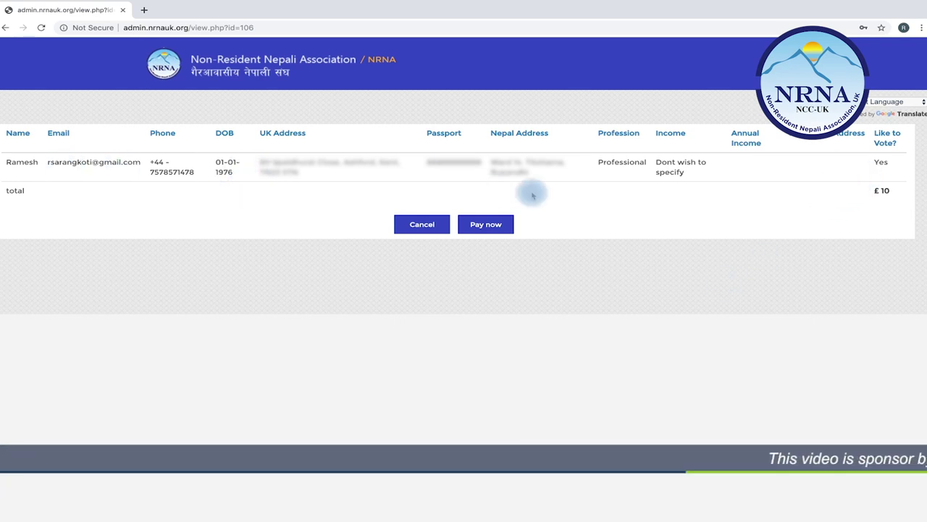
Start paying the £10 fee and choose PayPal's debit/credit card guest checkout
click(497, 230)
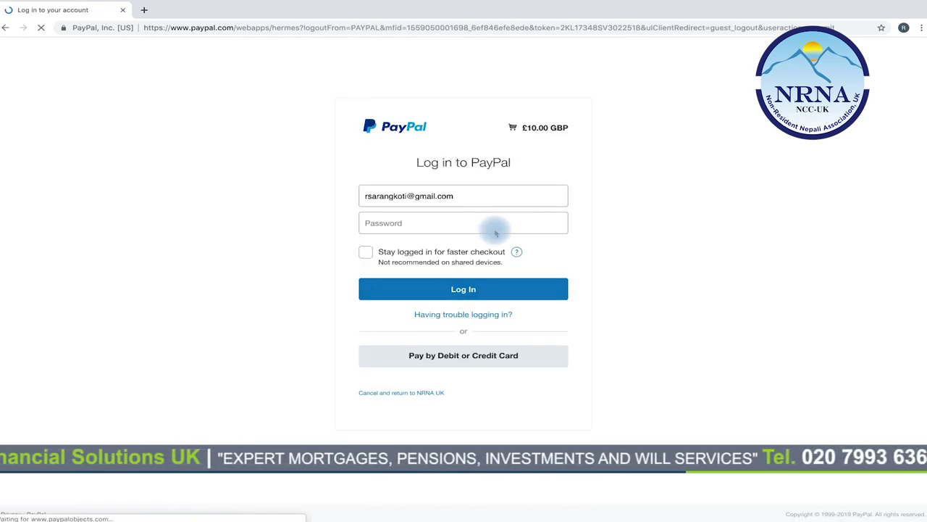
click(432, 362)
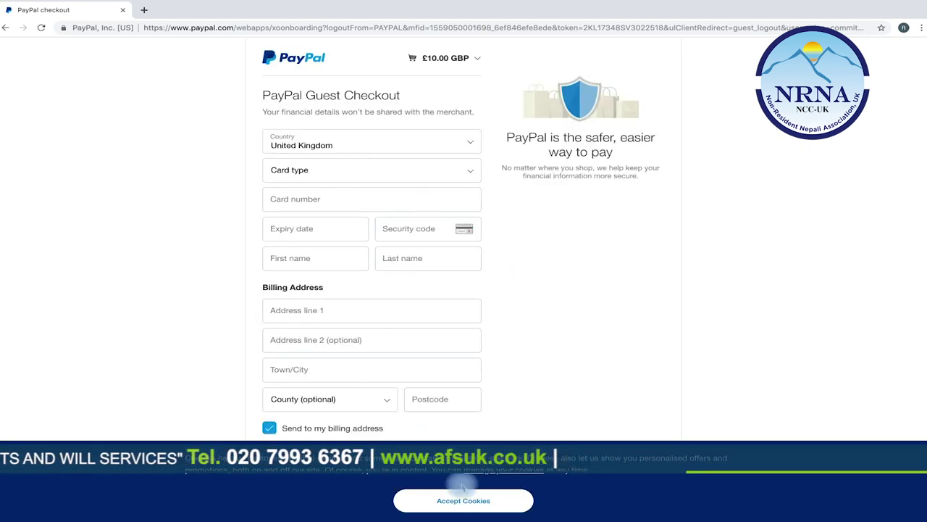
Choose Visa as the card type and enter the card number, expiry date and security code
click(329, 174)
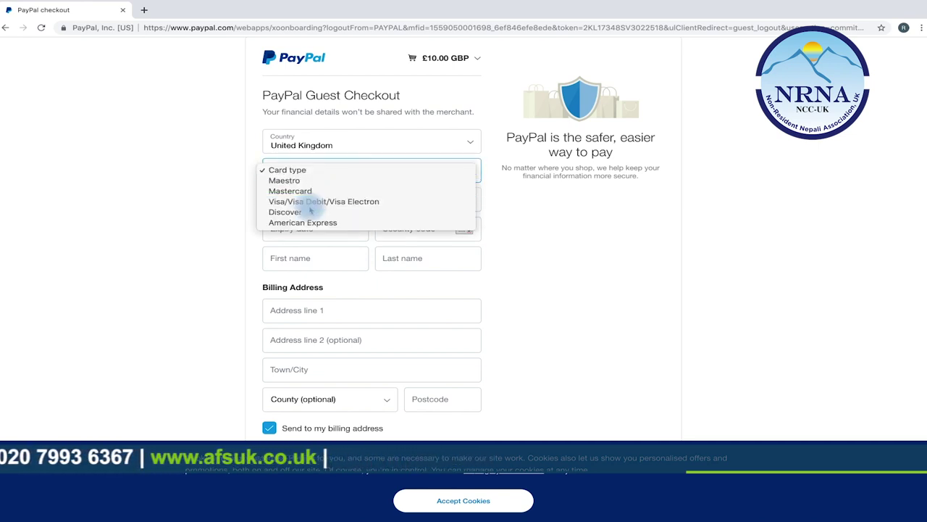
click(310, 202)
click(310, 203)
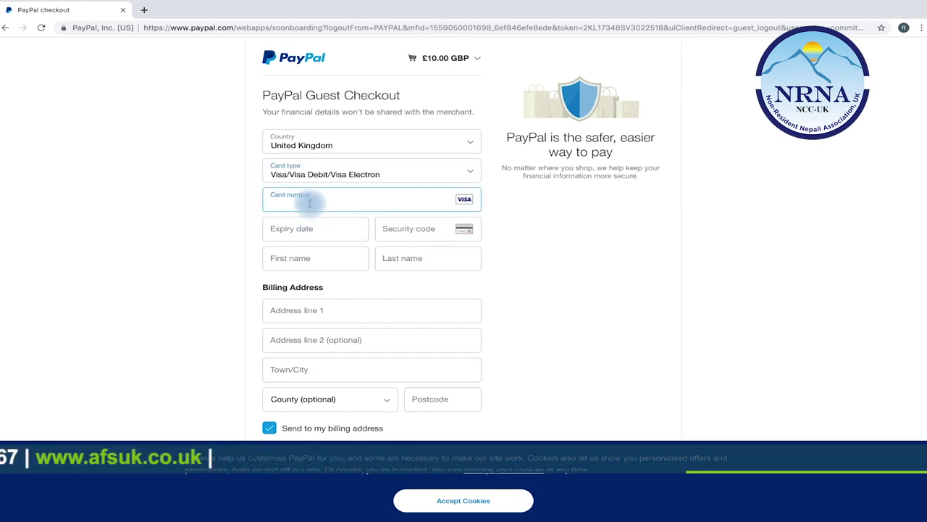
text(40000000)
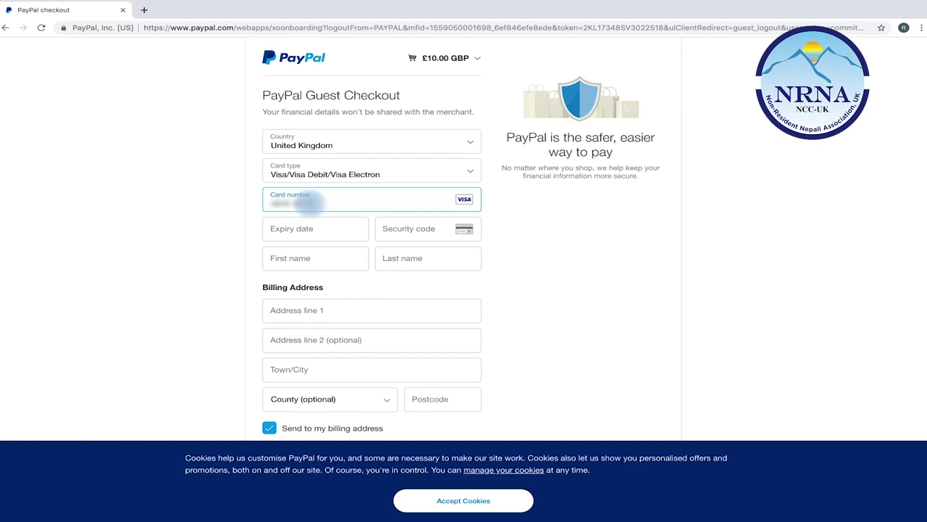
text(0000)
click(298, 230)
text(12/22)
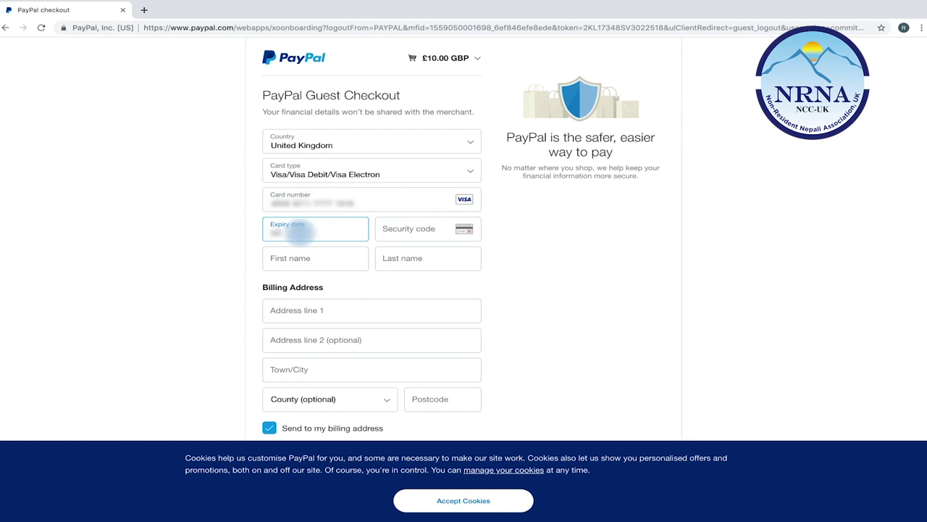
click(402, 232)
text(123)
key(BackSpace)
text(3)
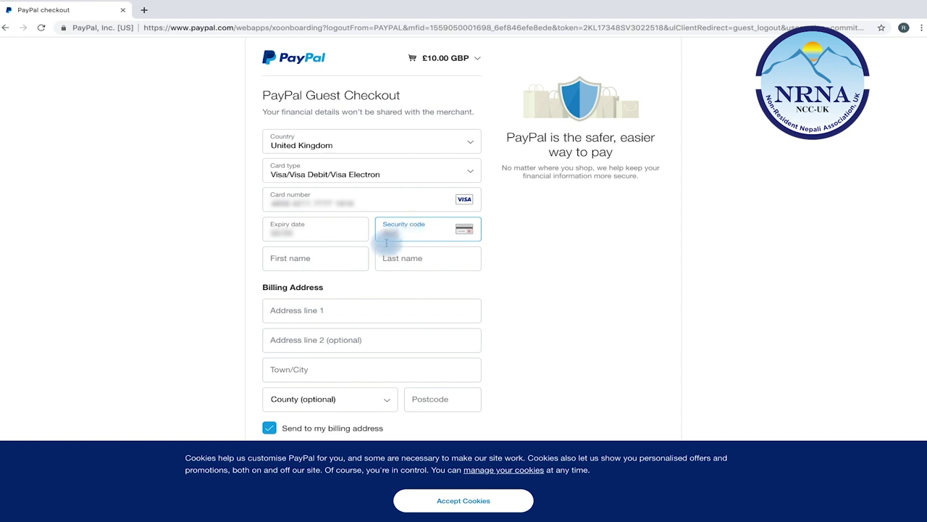
Enter the cardholder's first and last name and begin the first billing address line
click(326, 259)
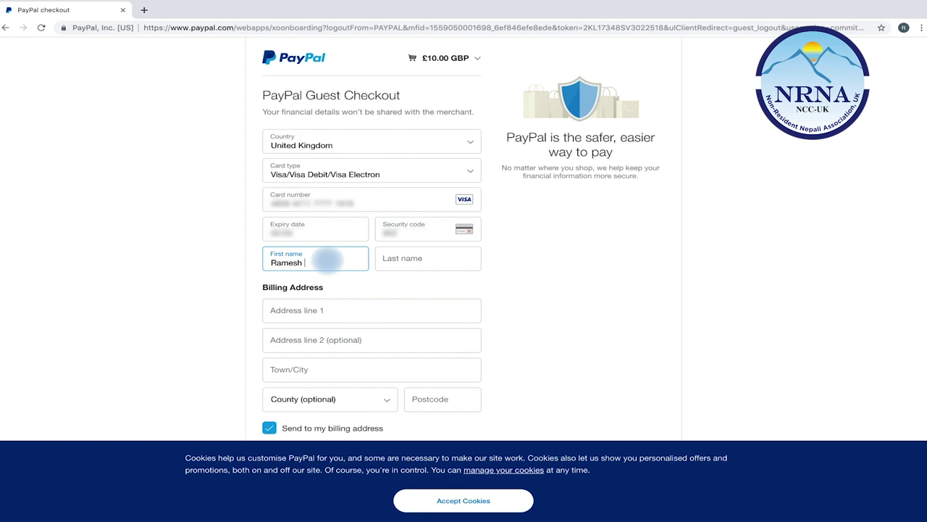
click(410, 259)
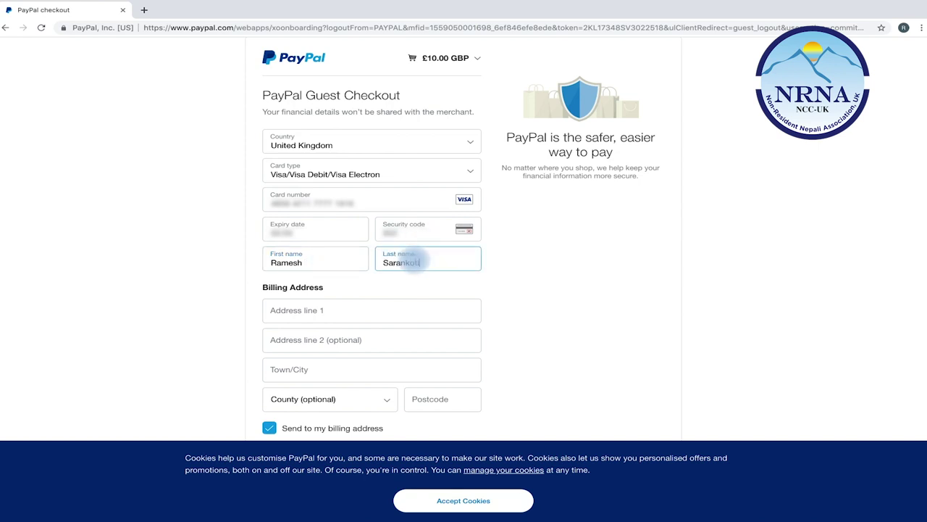
click(368, 305)
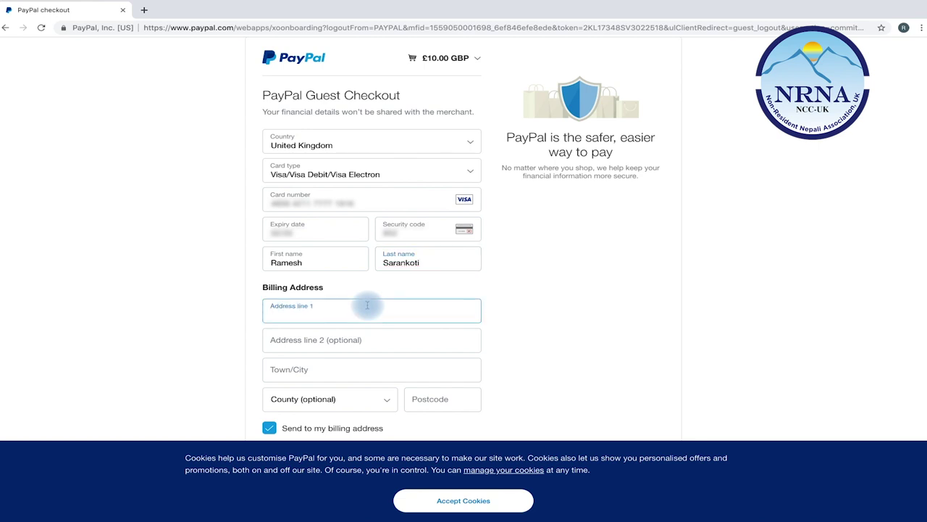
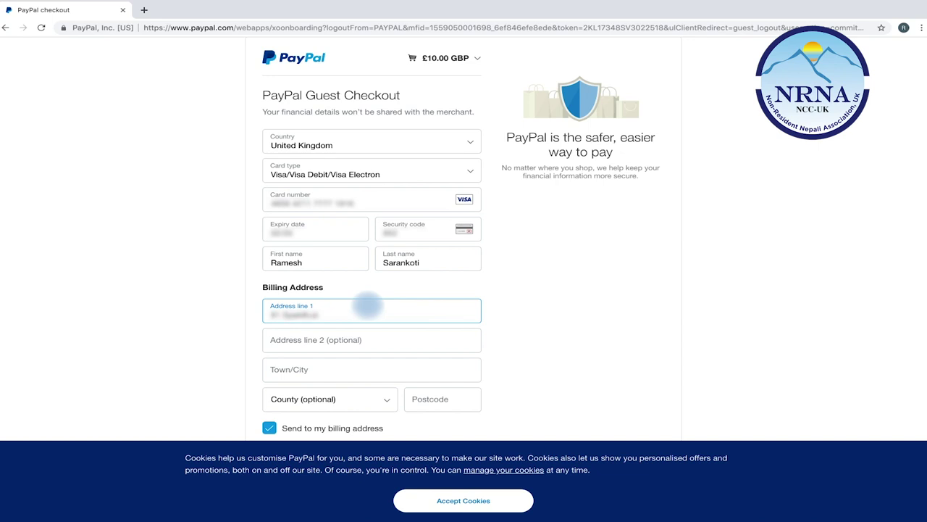